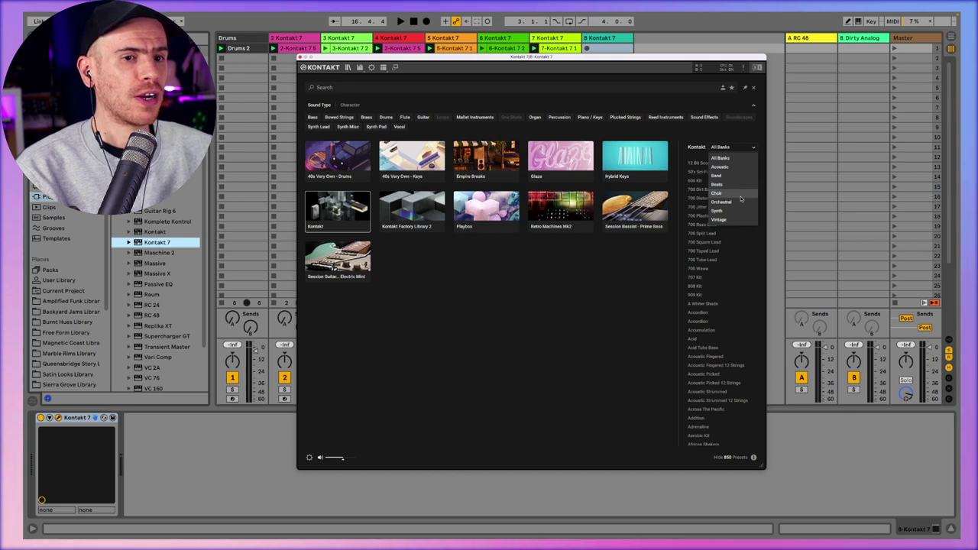
Check the Character filters, then filter the Kontakt presets by the Bass sound type and its Synth subtype
{"action": "left_click", "coordinate": [734, 242]}
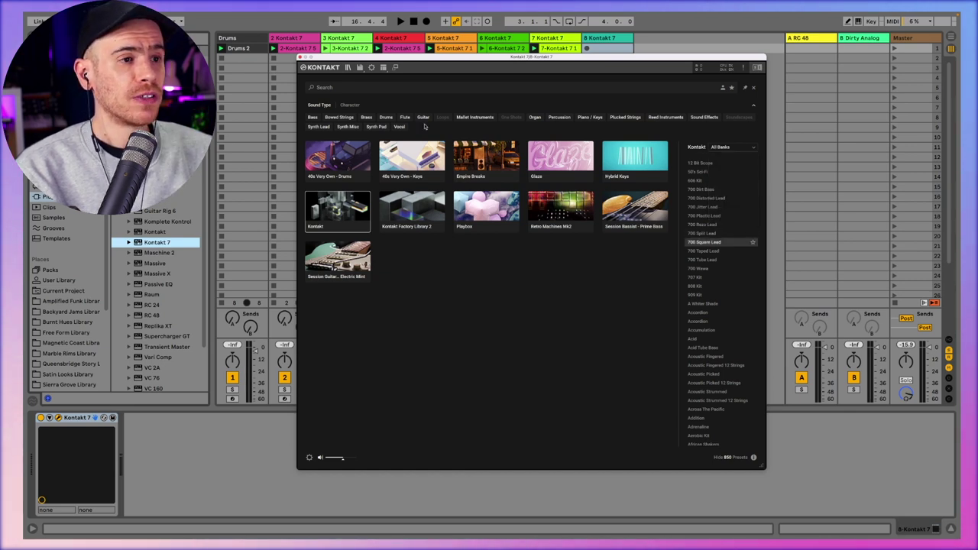
{"action": "left_click", "coordinate": [350, 105]}
{"action": "left_click", "coordinate": [321, 106]}
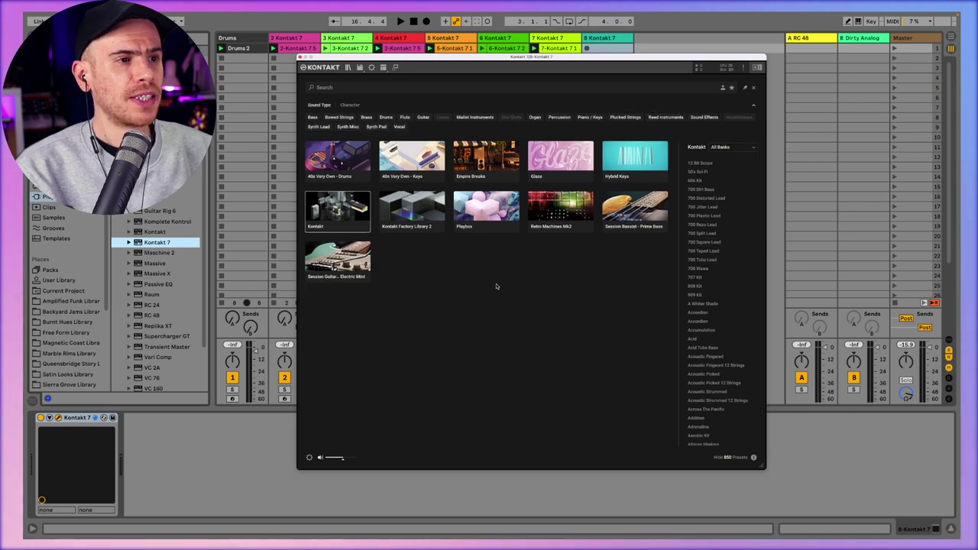
{"action": "left_click", "coordinate": [313, 119]}
{"action": "left_click", "coordinate": [338, 139]}
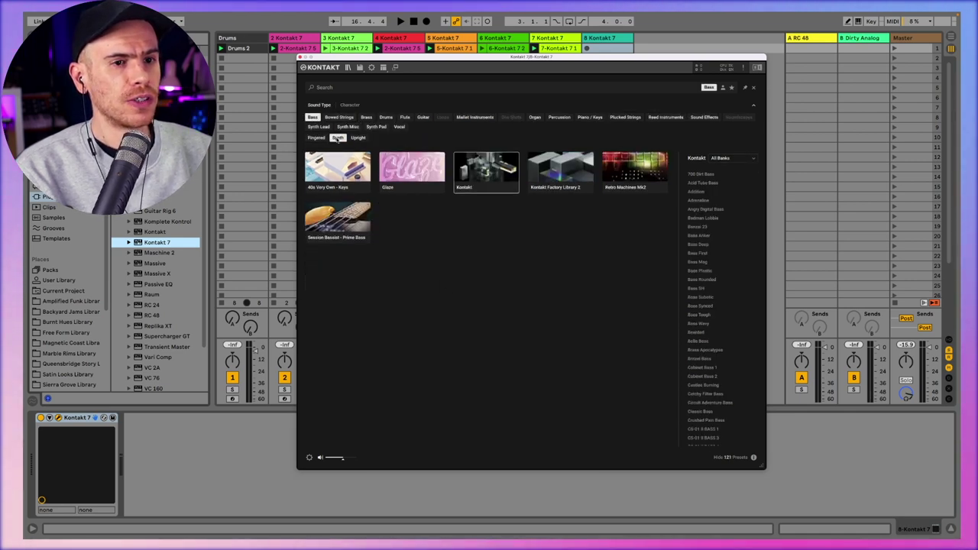
Browse the synth bass presets and audition several of them, including Memory Bass 2, Memory Bass 4 and Mini Bass 2
{"action": "scroll", "coordinate": [723, 235], "scroll_direction": "down", "scroll_amount": 3}
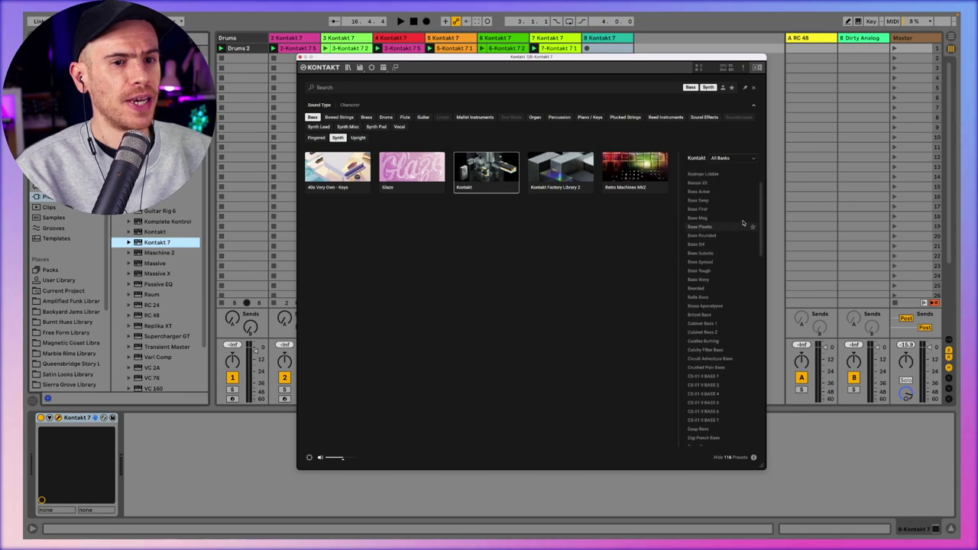
{"action": "scroll", "coordinate": [713, 278], "scroll_direction": "down", "scroll_amount": 10}
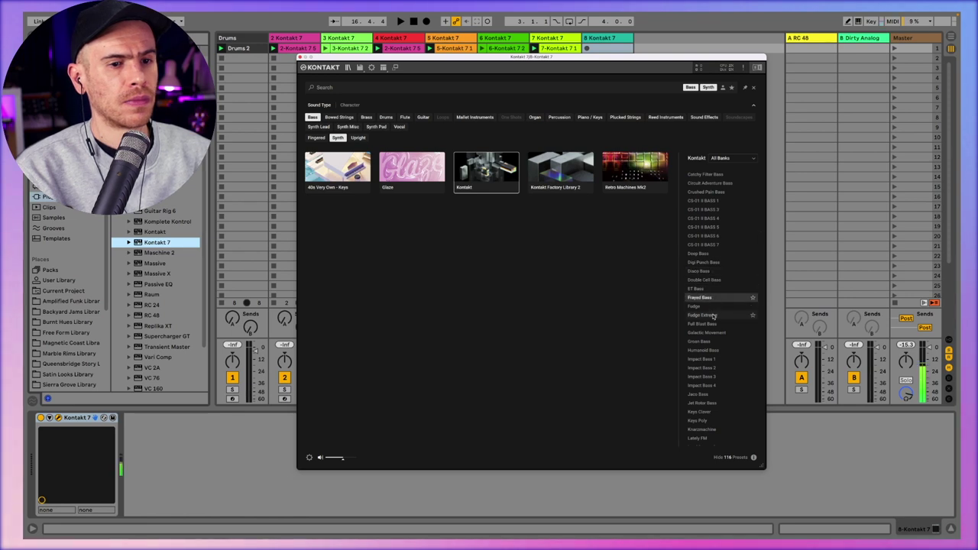
{"action": "scroll", "coordinate": [714, 317], "scroll_direction": "down", "scroll_amount": 10}
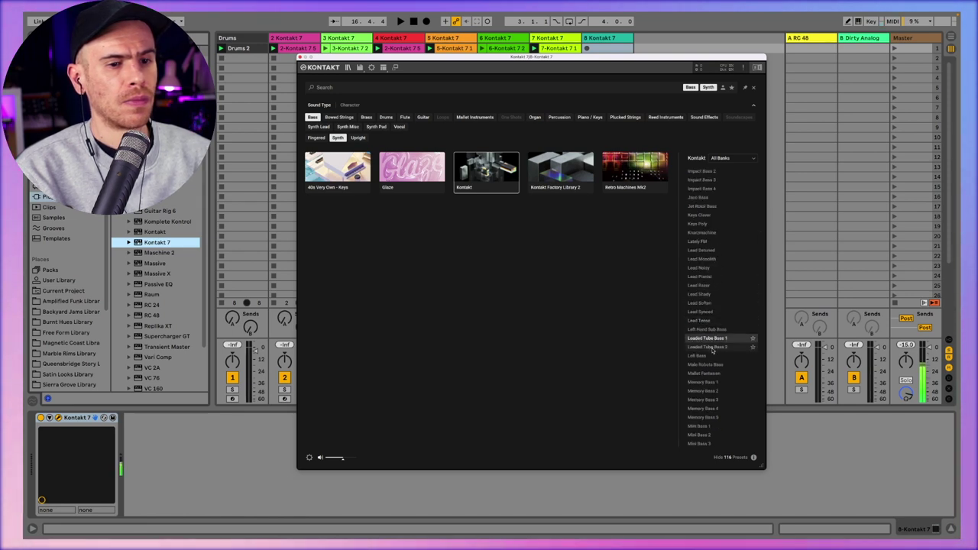
{"action": "left_click", "coordinate": [712, 392]}
{"action": "left_click", "coordinate": [713, 409]}
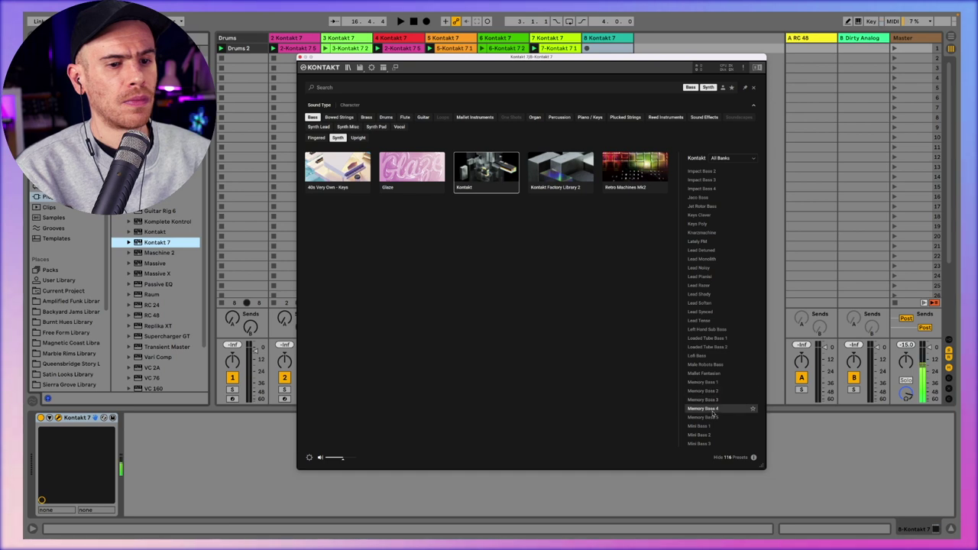
{"action": "left_click", "coordinate": [699, 434]}
Filter the presets by Piano / Keys and Electric Piano, audition Mark II Soft Random, and load Mark I Suitcase
{"action": "left_click", "coordinate": [590, 117]}
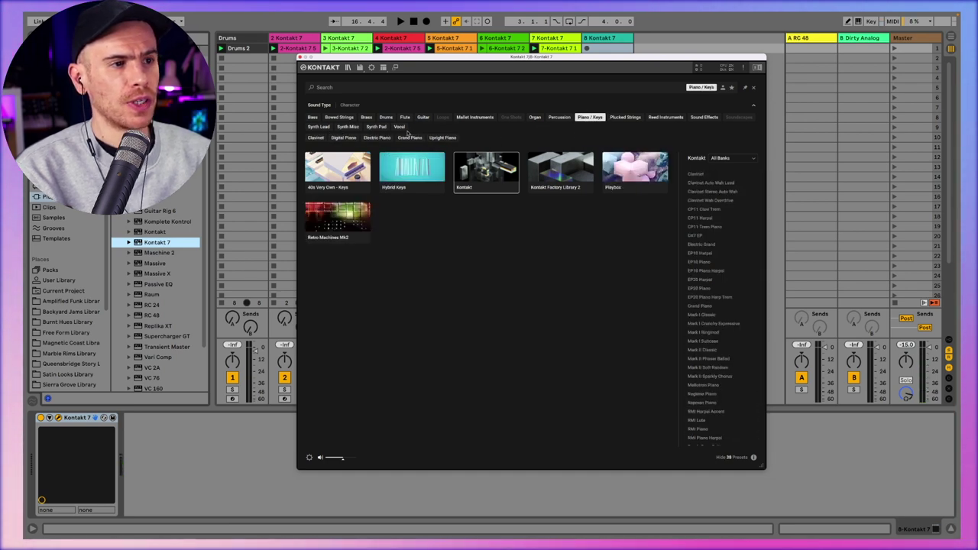
{"action": "left_click", "coordinate": [375, 138]}
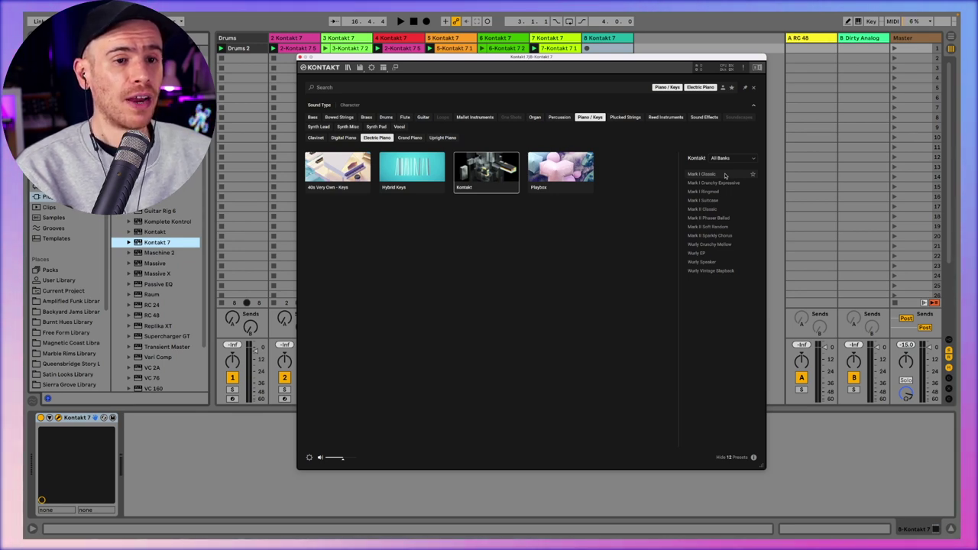
{"action": "left_click", "coordinate": [711, 227]}
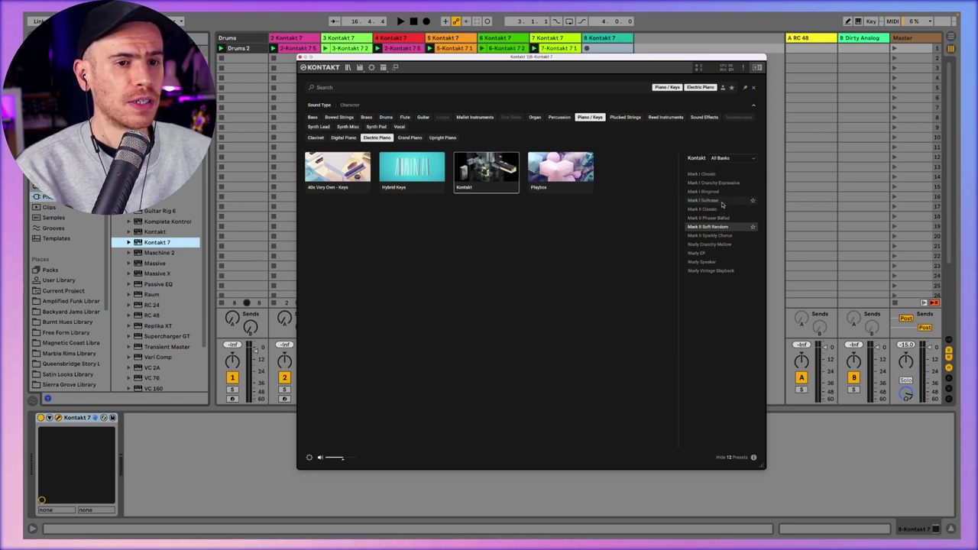
{"action": "double_click", "coordinate": [723, 203]}
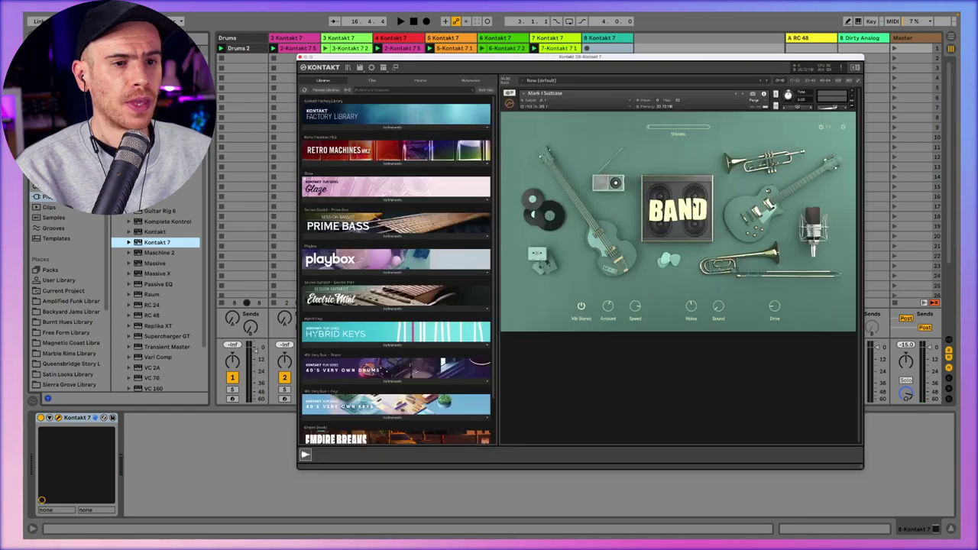
Examine the effects page and the tuning, range and velocity settings page of the Mark I Suitcase instrument
{"action": "left_click_drag", "start_coordinate": [641, 62], "coordinate": [598, 63]}
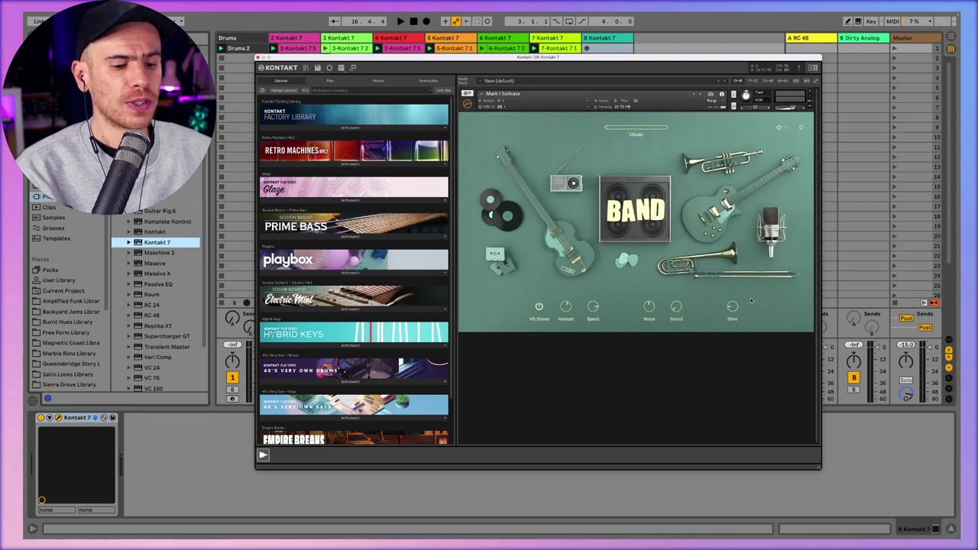
{"action": "left_click", "coordinate": [785, 128]}
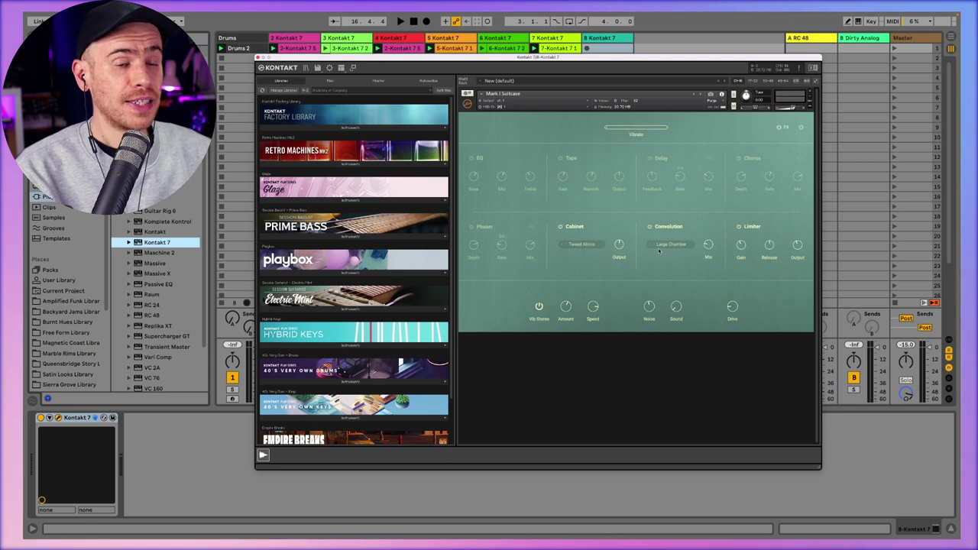
{"action": "left_click", "coordinate": [801, 129]}
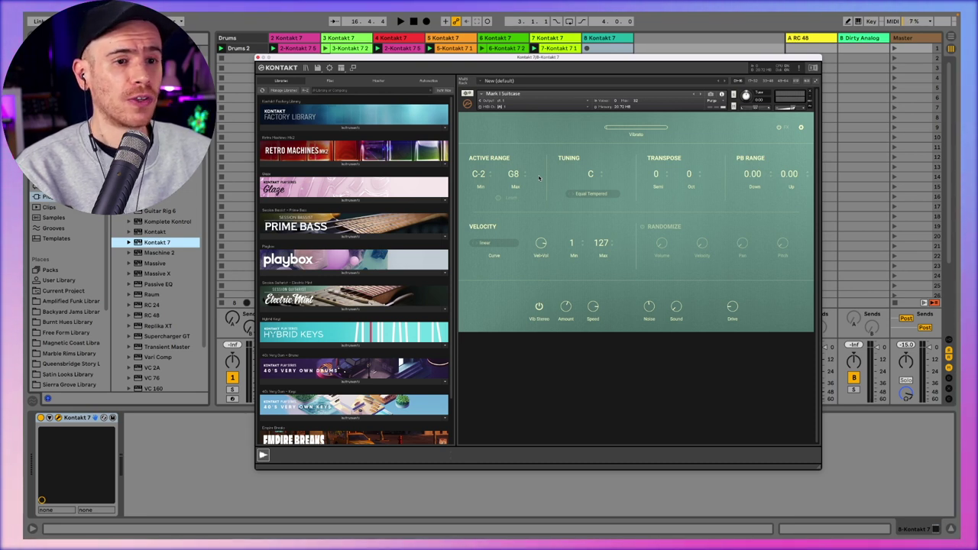
{"action": "left_click", "coordinate": [784, 128]}
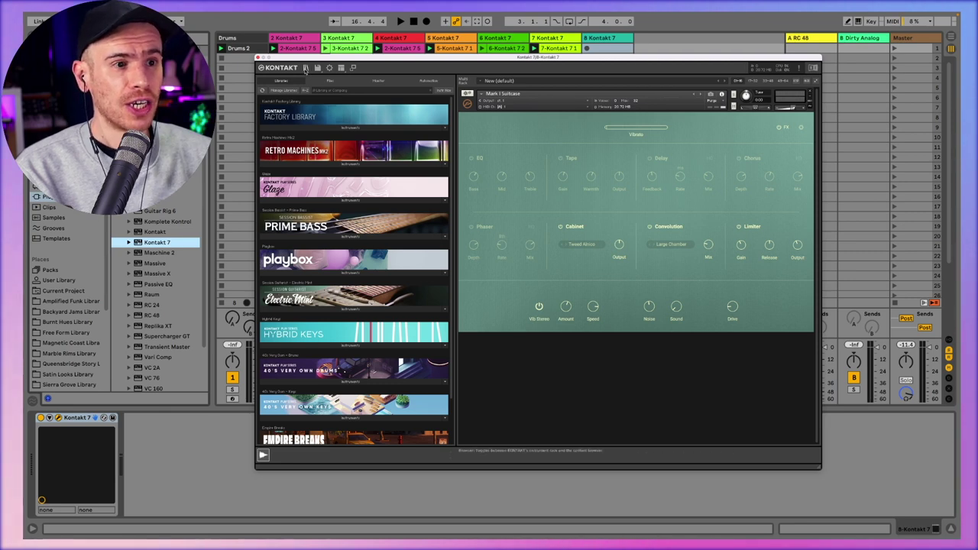
Switch the Kontakt preset browser to the Acoustic bank and load the Persian Ney preset into the rack
{"action": "left_click", "coordinate": [307, 68]}
{"action": "left_click", "coordinate": [787, 147]}
{"action": "left_click", "coordinate": [792, 166]}
{"action": "scroll", "coordinate": [784, 283], "scroll_direction": "down", "scroll_amount": 2}
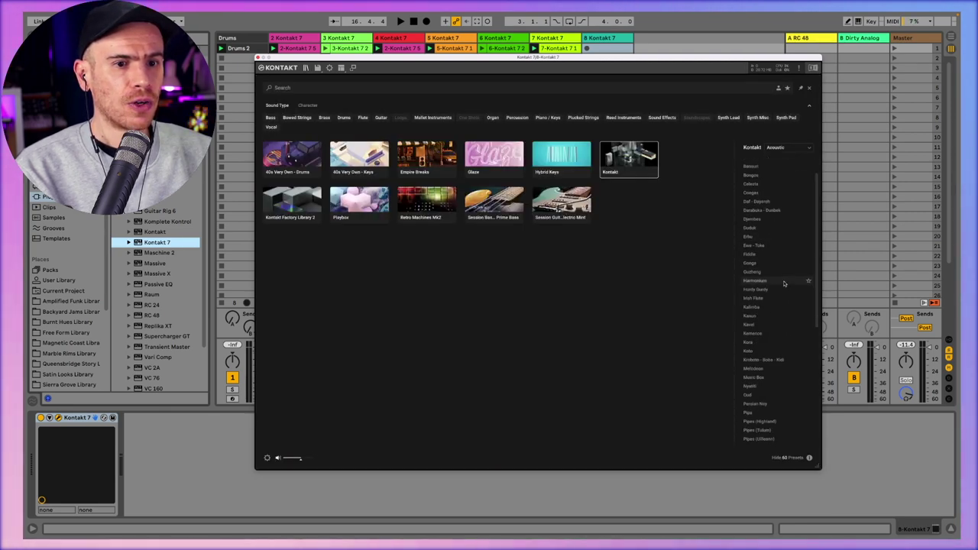
{"action": "scroll", "coordinate": [779, 306], "scroll_direction": "down", "scroll_amount": 2}
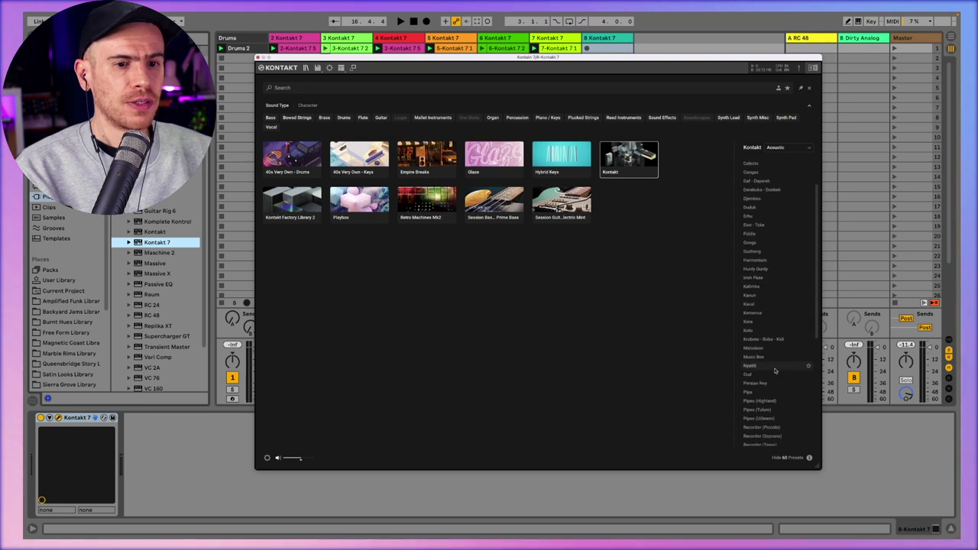
{"action": "scroll", "coordinate": [769, 373], "scroll_direction": "down", "scroll_amount": 1}
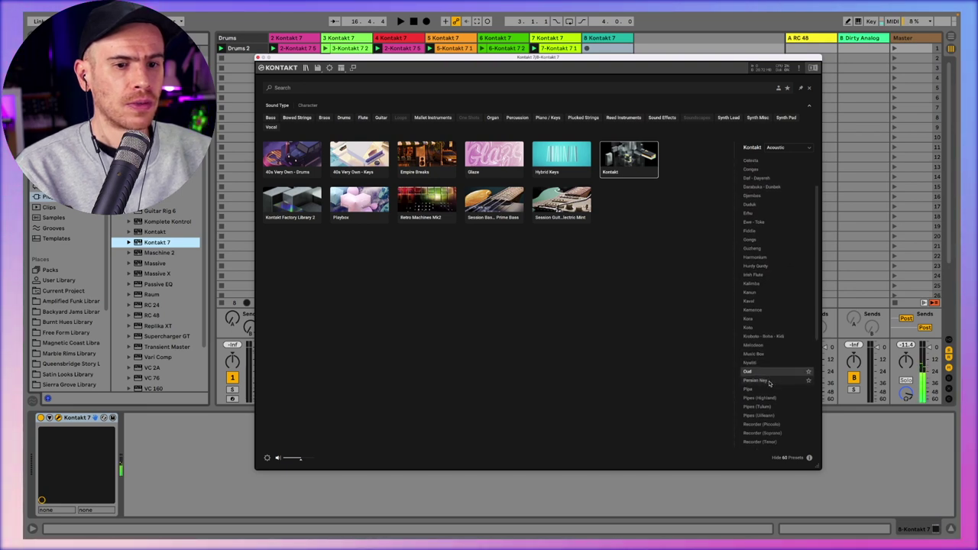
{"action": "scroll", "coordinate": [768, 375], "scroll_direction": "down", "scroll_amount": 1}
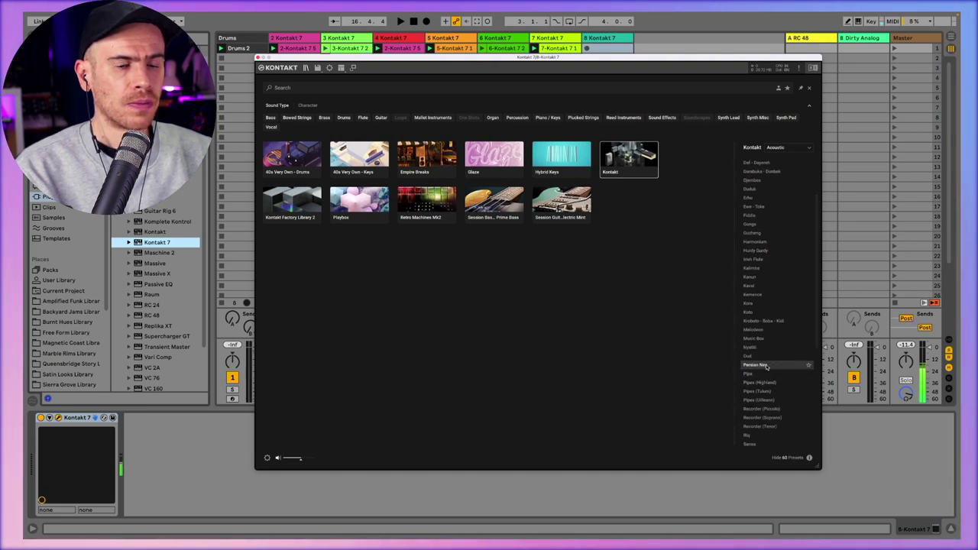
{"action": "double_click", "coordinate": [768, 366]}
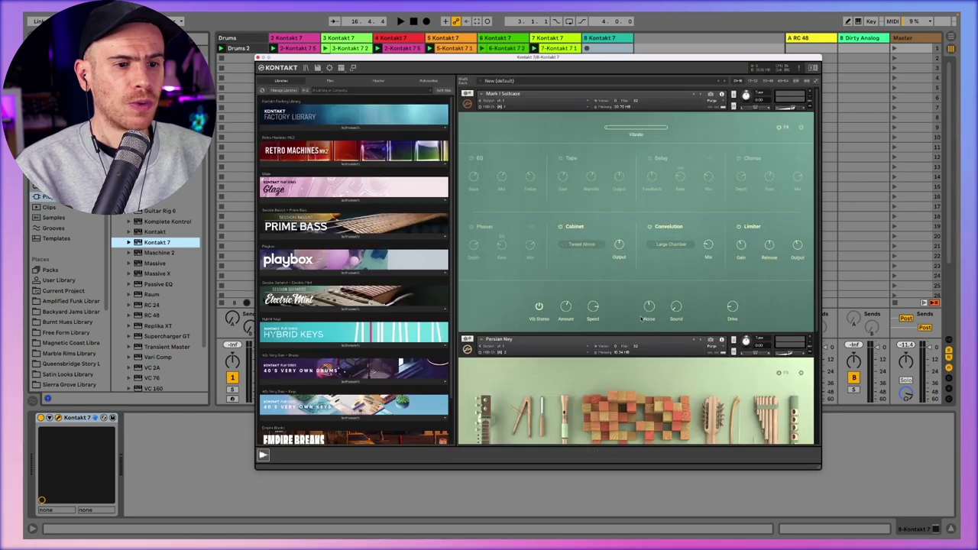
Set the Persian Ney instrument's MIDI channel to Omni
{"action": "scroll", "coordinate": [642, 319], "scroll_direction": "down", "scroll_amount": 3}
{"action": "scroll", "coordinate": [642, 319], "scroll_direction": "down", "scroll_amount": 2}
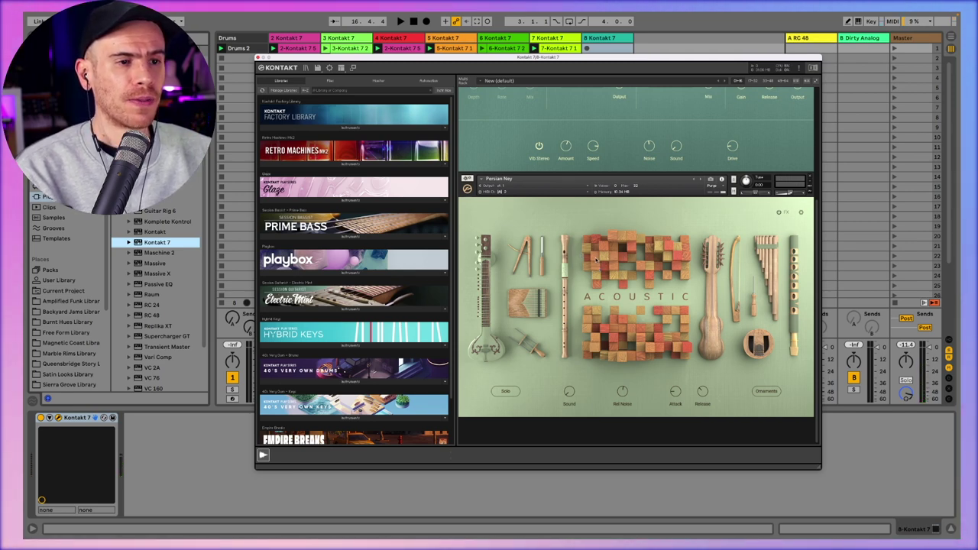
{"action": "scroll", "coordinate": [581, 267], "scroll_direction": "up", "scroll_amount": 3}
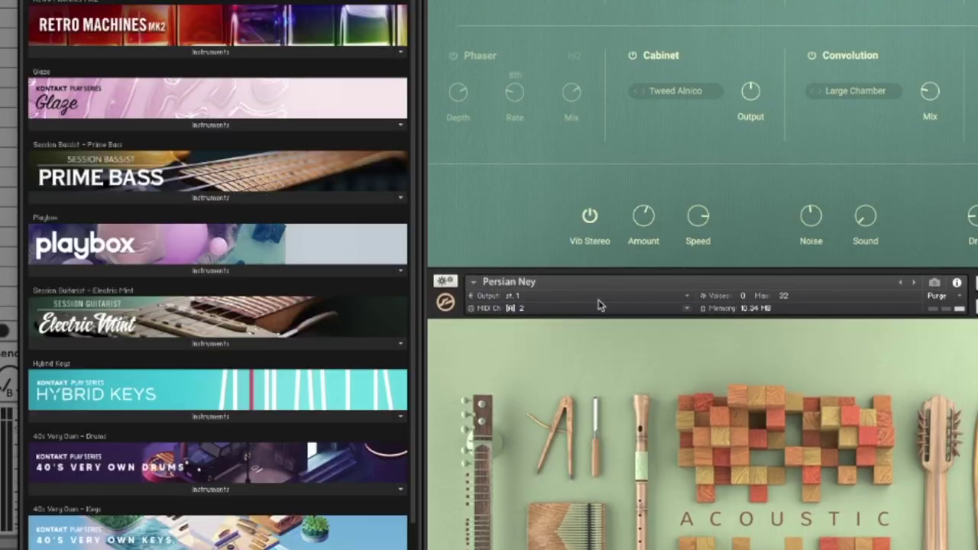
{"action": "left_click", "coordinate": [523, 310]}
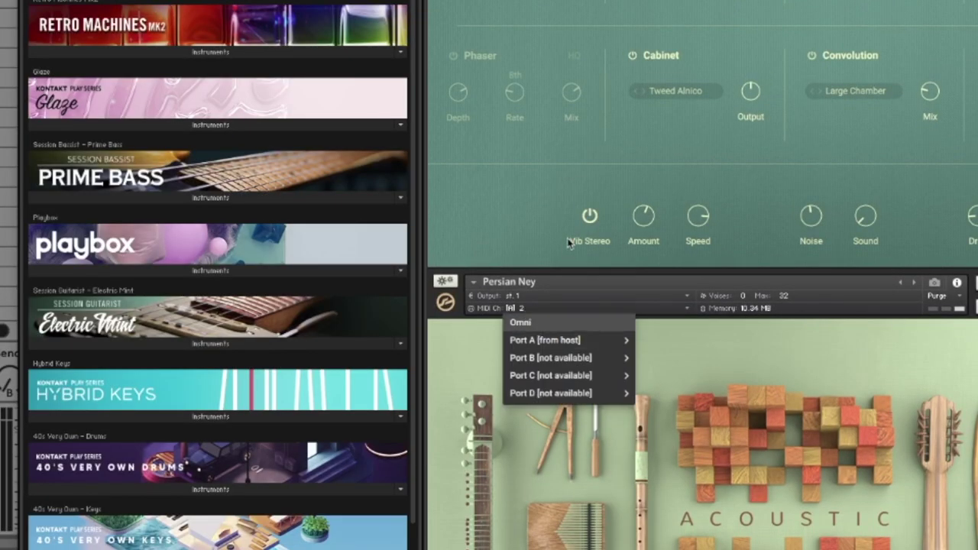
{"action": "left_click", "coordinate": [521, 322]}
{"action": "scroll", "coordinate": [635, 267], "scroll_direction": "up", "scroll_amount": 2}
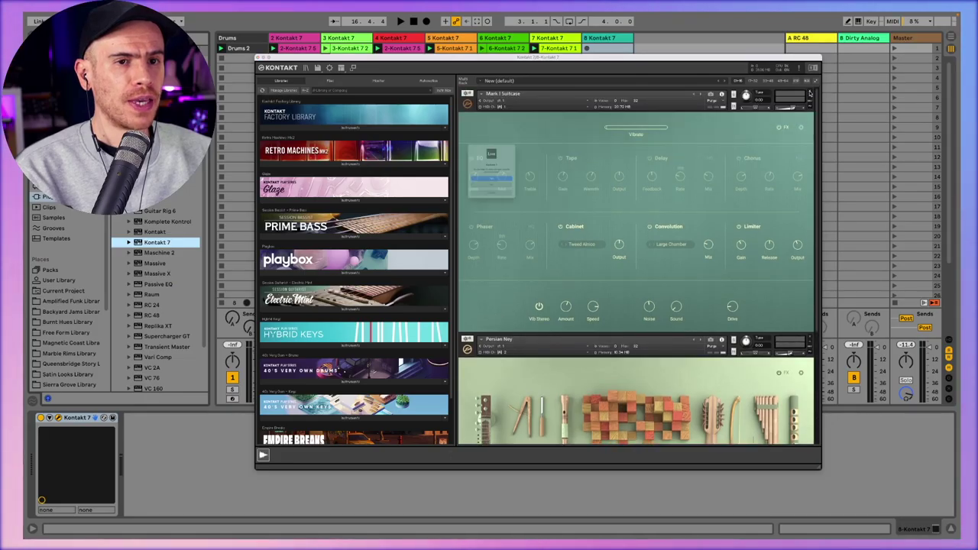
Remove the Mark I Suitcase and Persian Ney instruments from the rack
{"action": "scroll", "coordinate": [634, 268], "scroll_direction": "down", "scroll_amount": 3}
{"action": "left_click", "coordinate": [498, 107]}
{"action": "mouse_move", "coordinate": [511, 124]}
{"action": "left_click", "coordinate": [639, 76]}
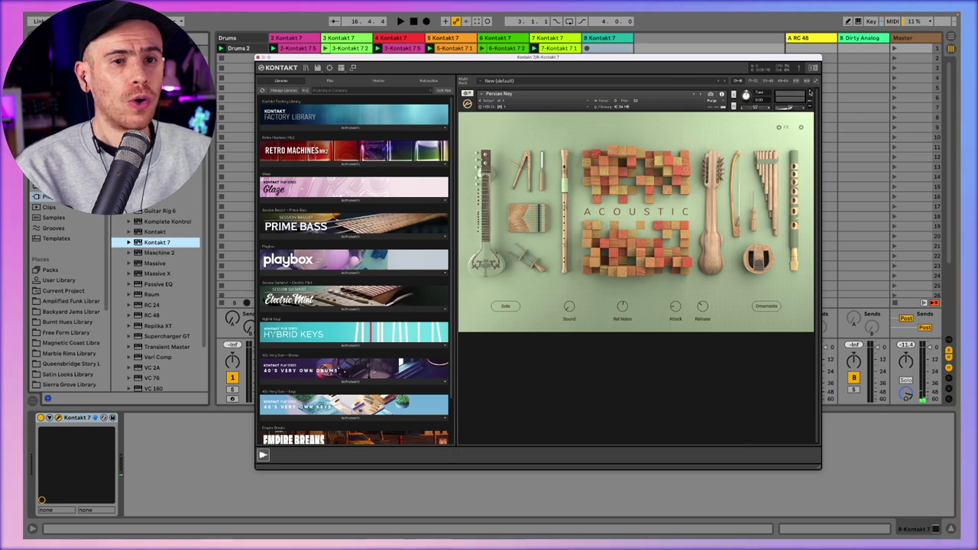
{"action": "left_click", "coordinate": [811, 93]}
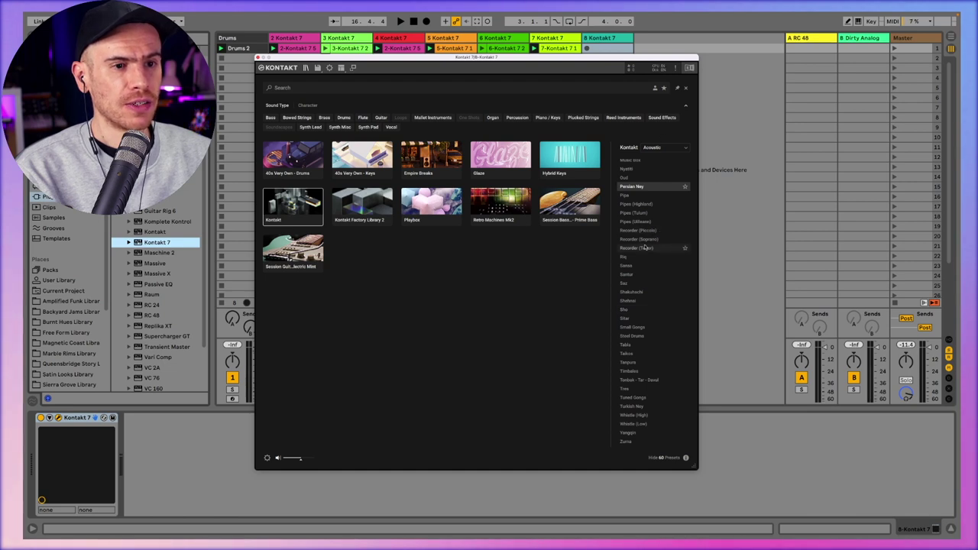
Audition further Acoustic bank presets, including Sitar
{"action": "left_click", "coordinate": [651, 301]}
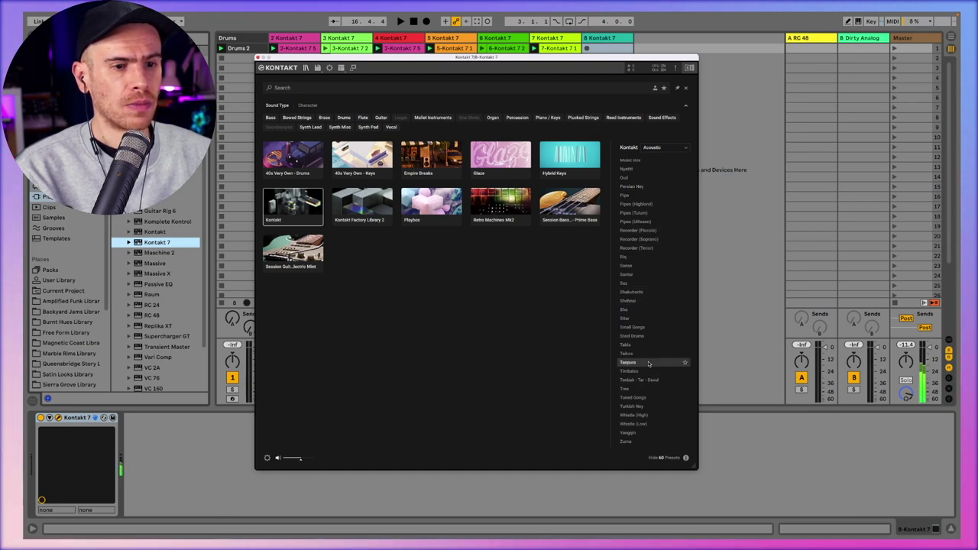
{"action": "left_click", "coordinate": [637, 319]}
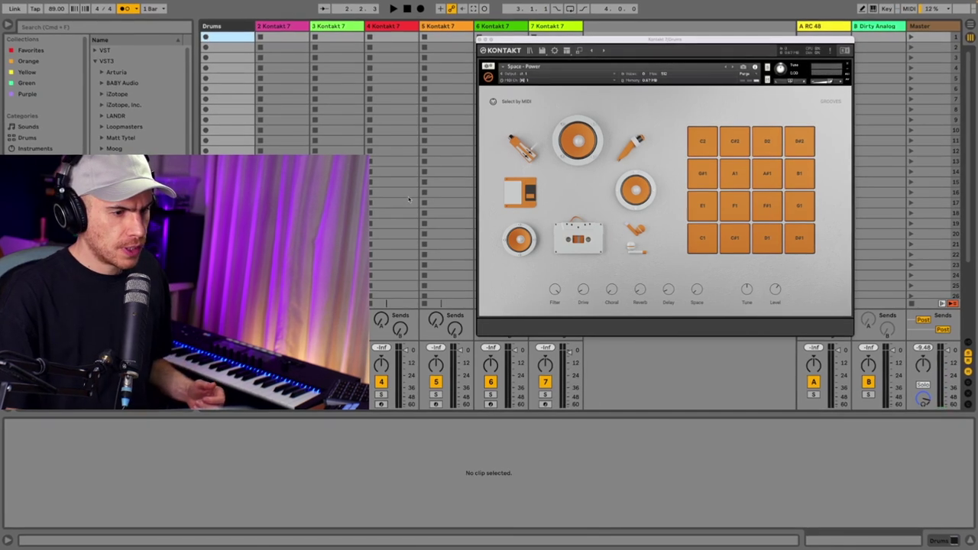
Record a Mark I Suitcase electric piano clip in the first slot of the second track
{"action": "left_click", "coordinate": [192, 27]}
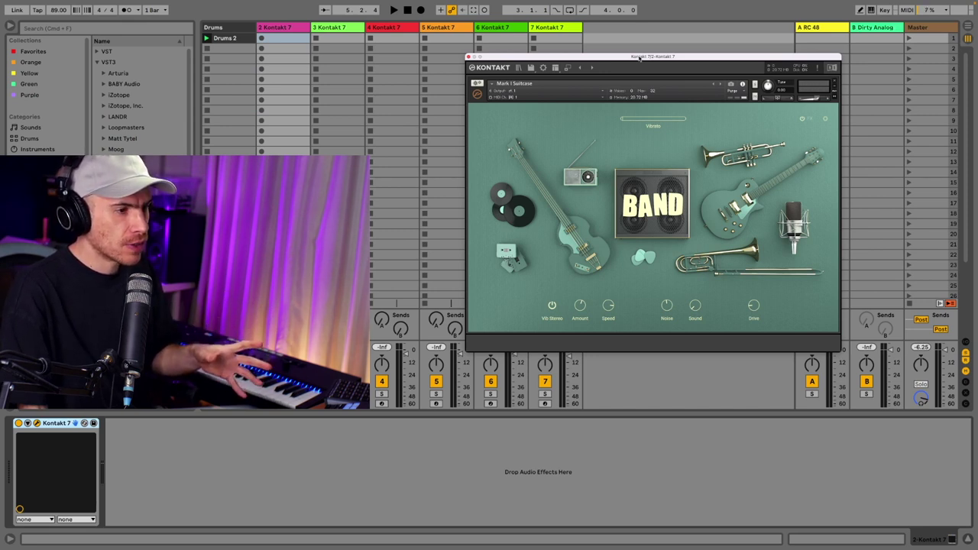
{"action": "left_click", "coordinate": [263, 38]}
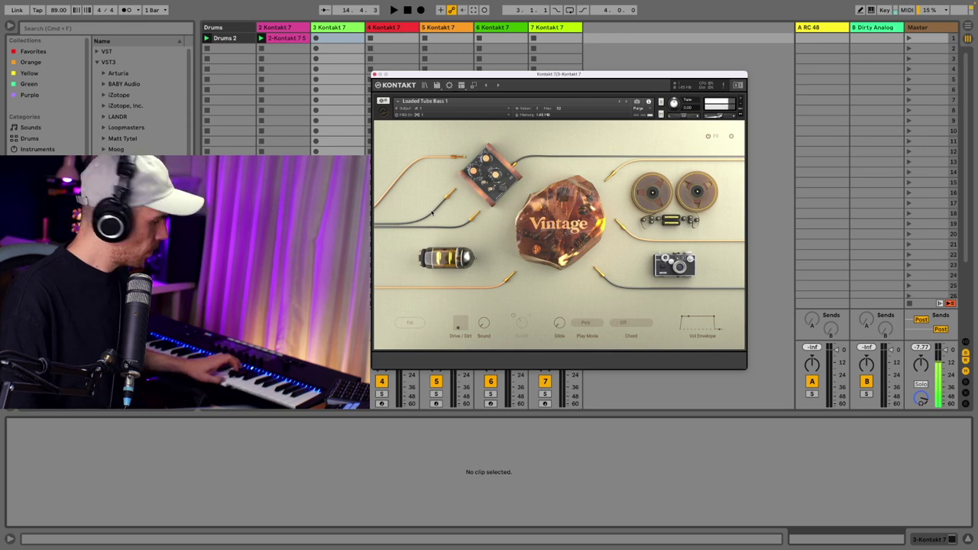
Record a Loaded Tube Bass 1 part in the third track's second slot and open the clip's notes
{"action": "key", "text": "space"}
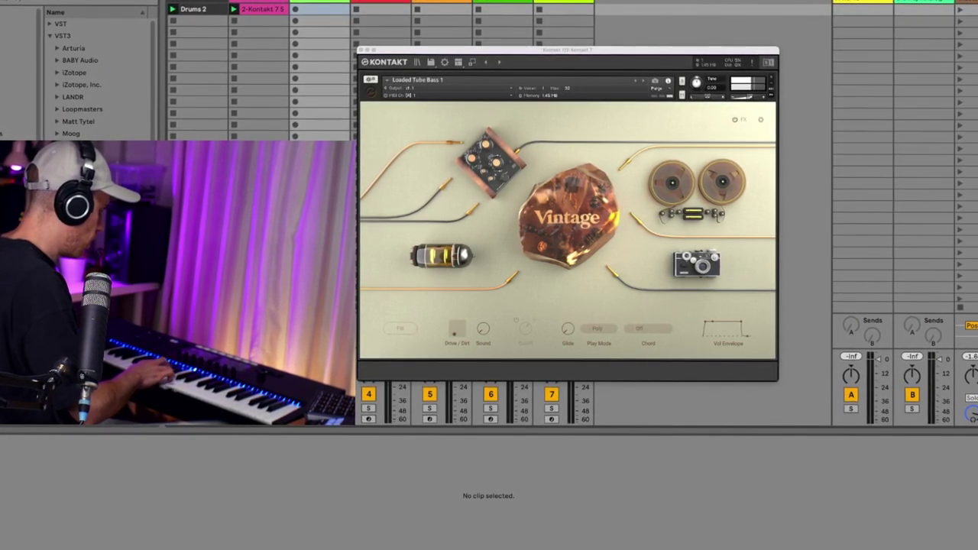
{"action": "left_click", "coordinate": [319, 21]}
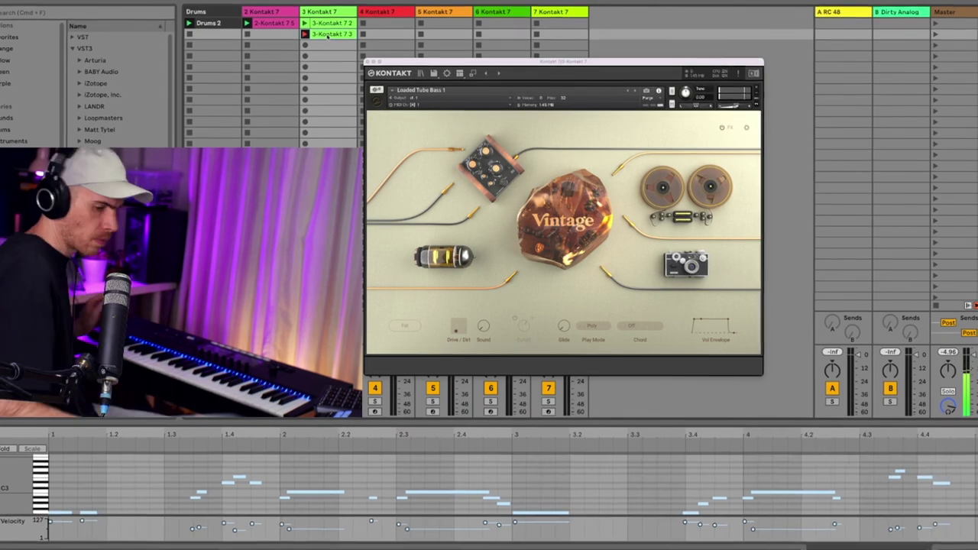
{"action": "left_click", "coordinate": [327, 34]}
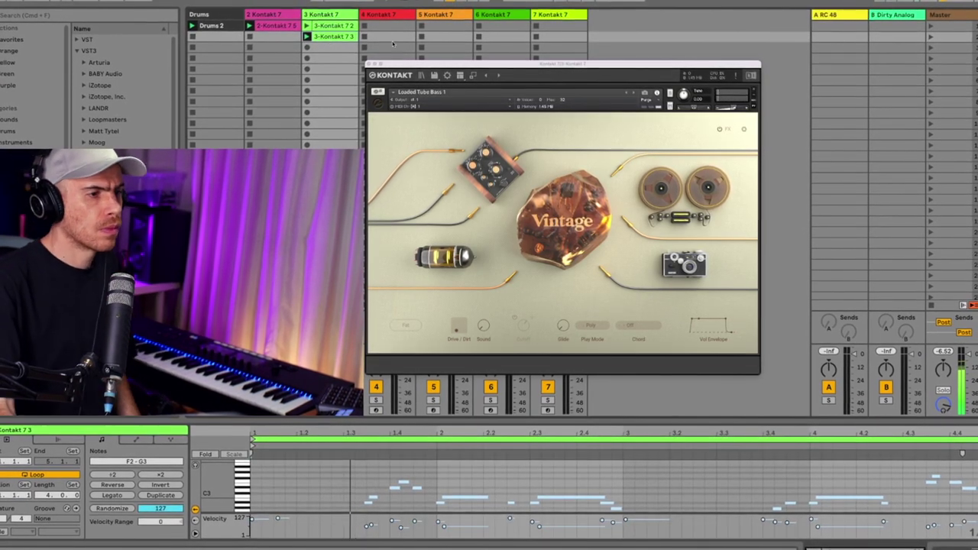
Show the Across The Pacific instrument window of the fourth track and move it clear of the clip slots
{"action": "key", "text": "super+alt+p"}
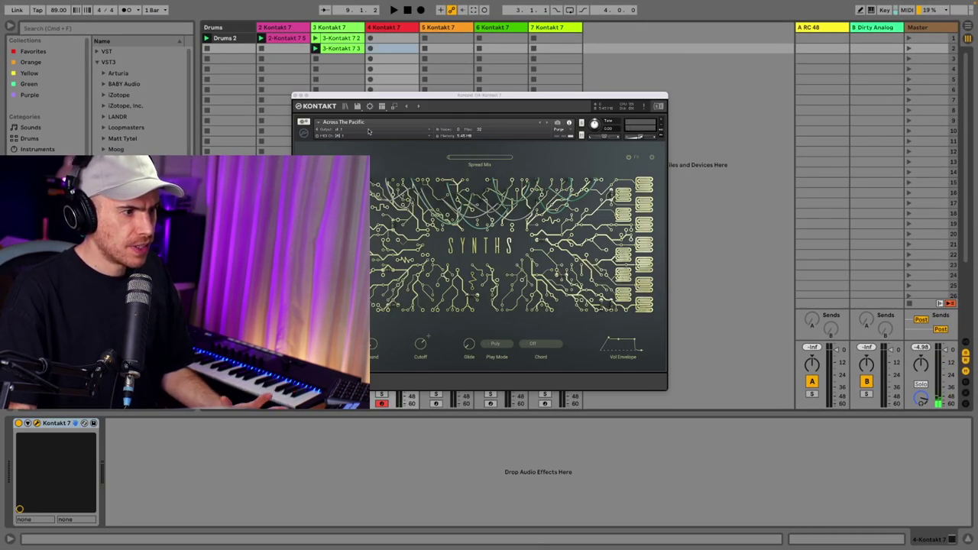
{"action": "left_click_drag", "start_coordinate": [380, 98], "coordinate": [515, 85]}
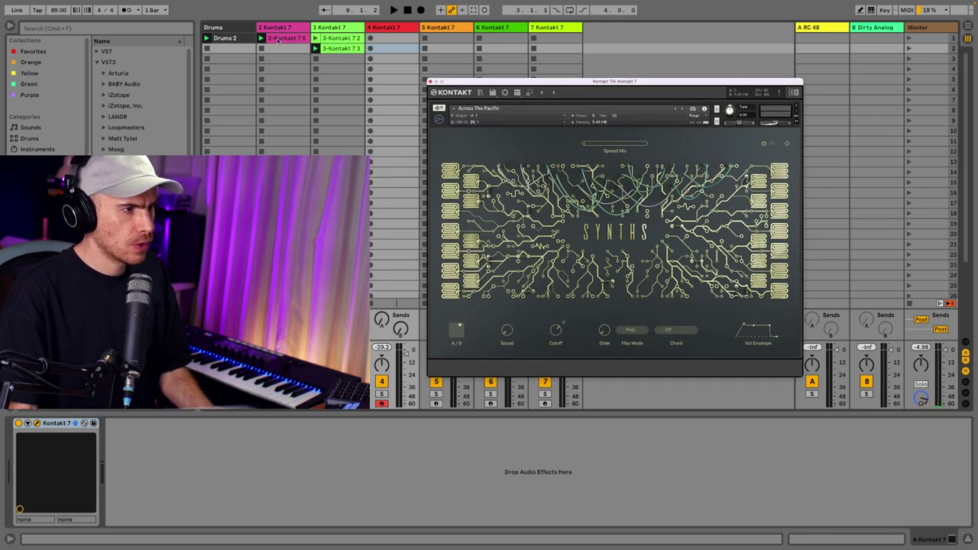
Copy the second track's electric piano clip into the fourth track's first slot and show the copy's MIDI Ctrl 64: Sustain envelope
{"action": "left_click_drag", "start_coordinate": [278, 41], "coordinate": [392, 40]}
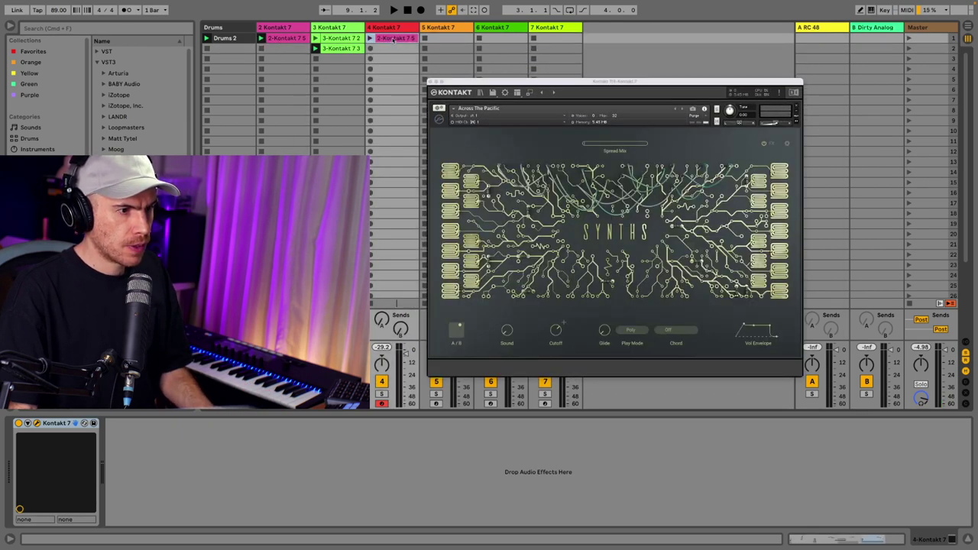
{"action": "left_click", "coordinate": [393, 40]}
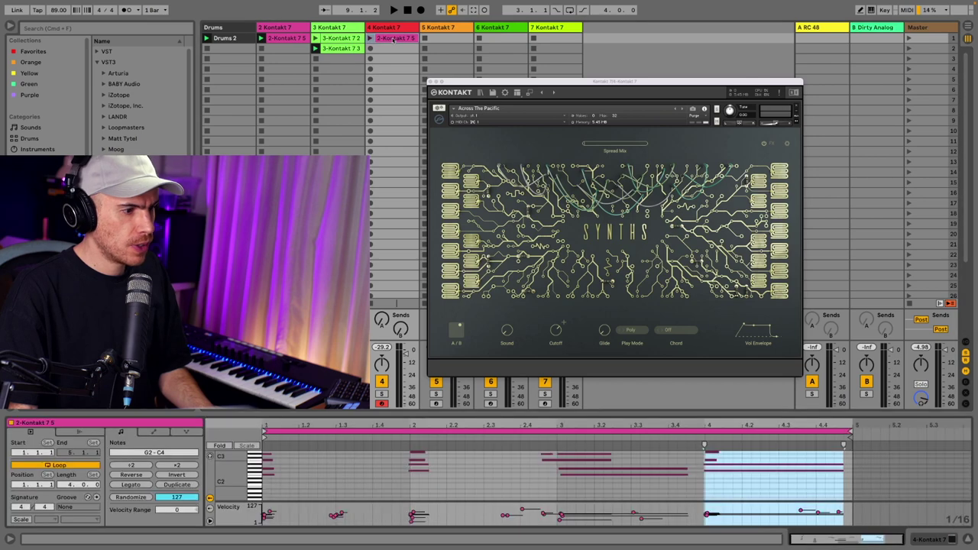
{"action": "left_click", "coordinate": [149, 454]}
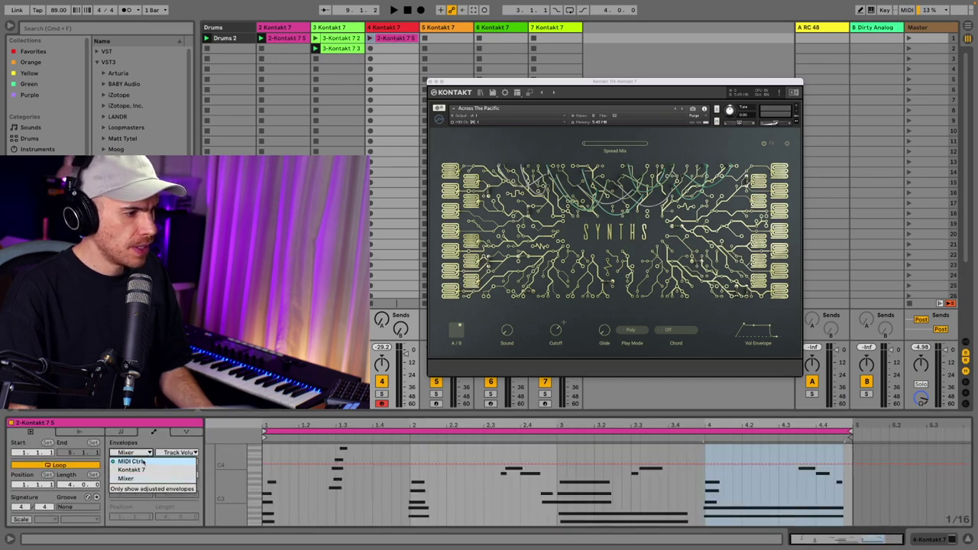
{"action": "left_click", "coordinate": [131, 461]}
{"action": "left_click", "coordinate": [179, 452]}
{"action": "scroll", "coordinate": [221, 85], "scroll_direction": "down", "scroll_amount": 10}
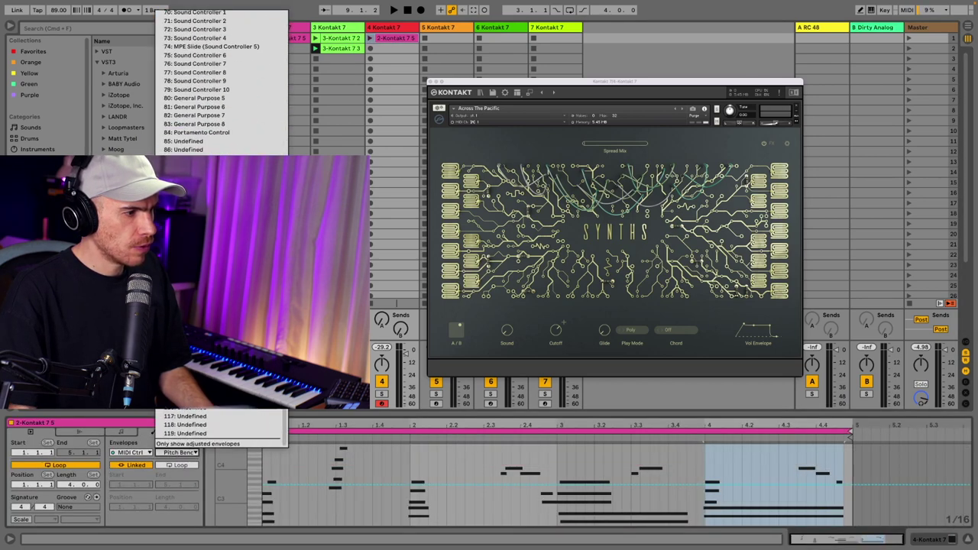
{"action": "scroll", "coordinate": [222, 84], "scroll_direction": "up", "scroll_amount": 6}
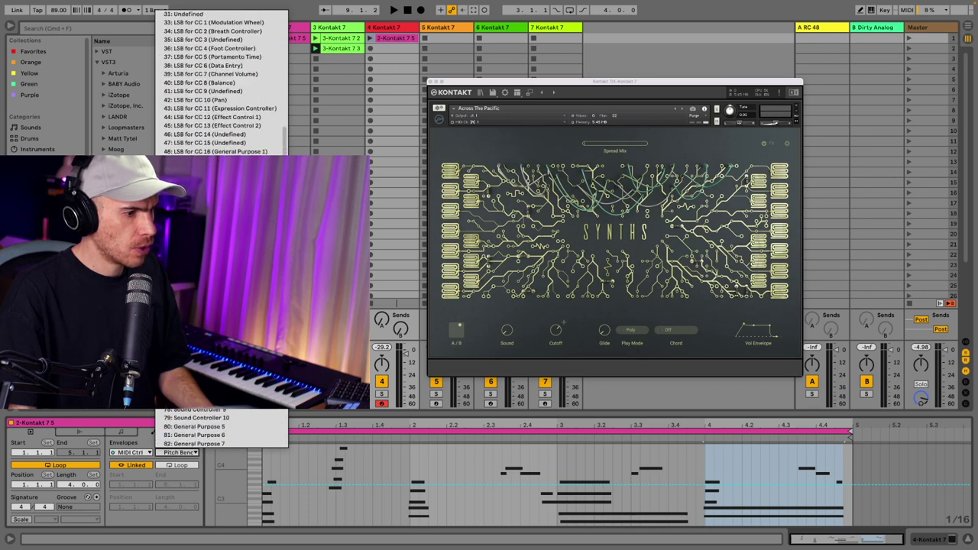
{"action": "left_click", "coordinate": [206, 288]}
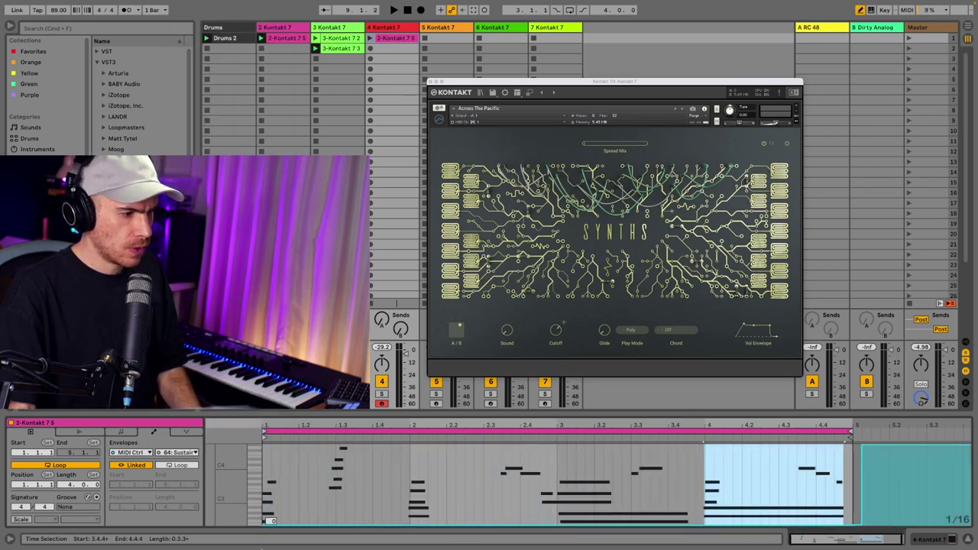
{"action": "left_click", "coordinate": [713, 517]}
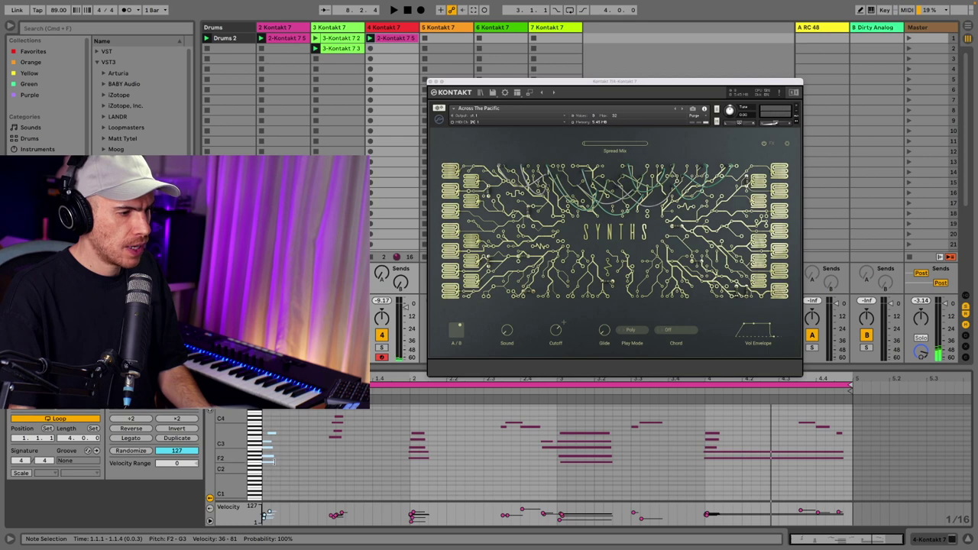
Even out the chord lengths and lengthen the short melody notes in the fourth track's clip, including the final G3
{"action": "left_click_drag", "start_coordinate": [273, 462], "coordinate": [307, 462]}
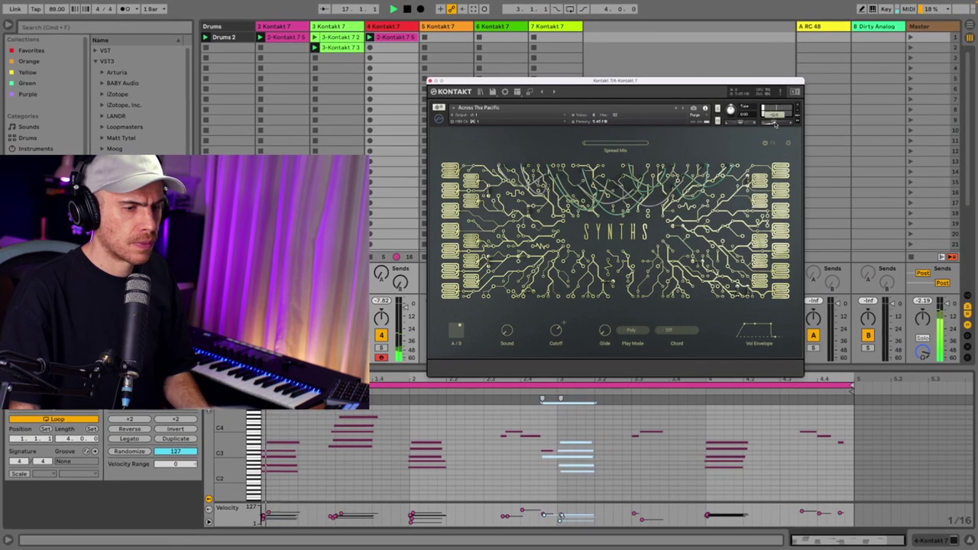
{"action": "left_click", "coordinate": [824, 437]}
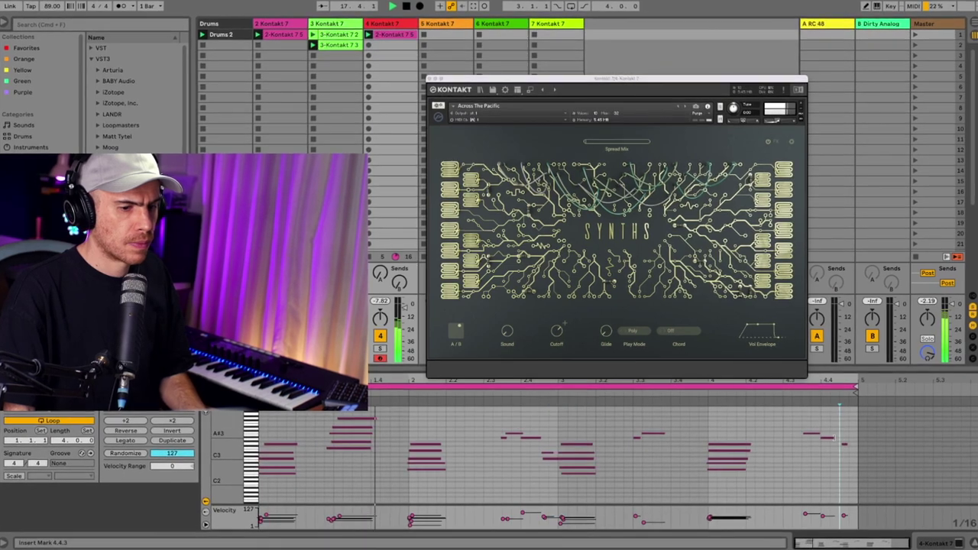
{"action": "left_click", "coordinate": [846, 444]}
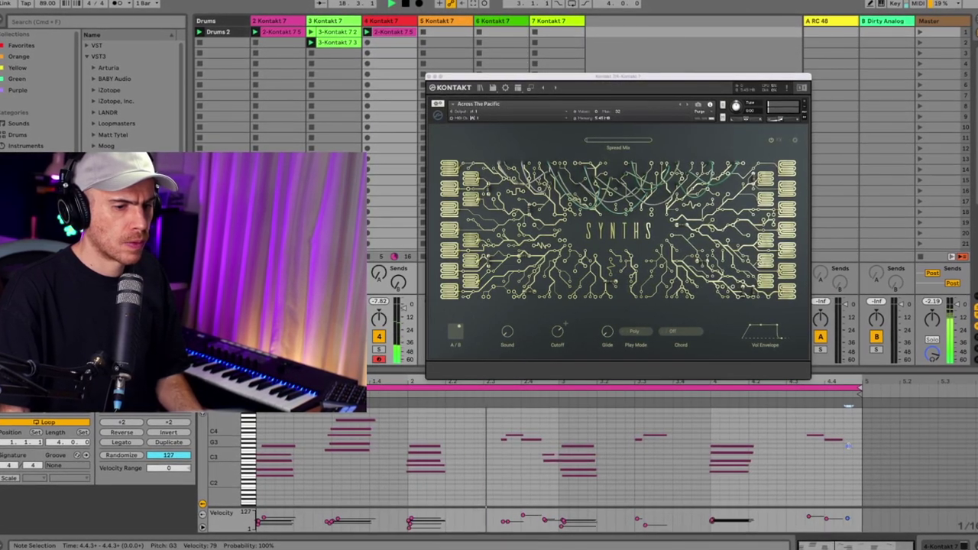
{"action": "left_click_drag", "start_coordinate": [666, 440], "coordinate": [708, 438]}
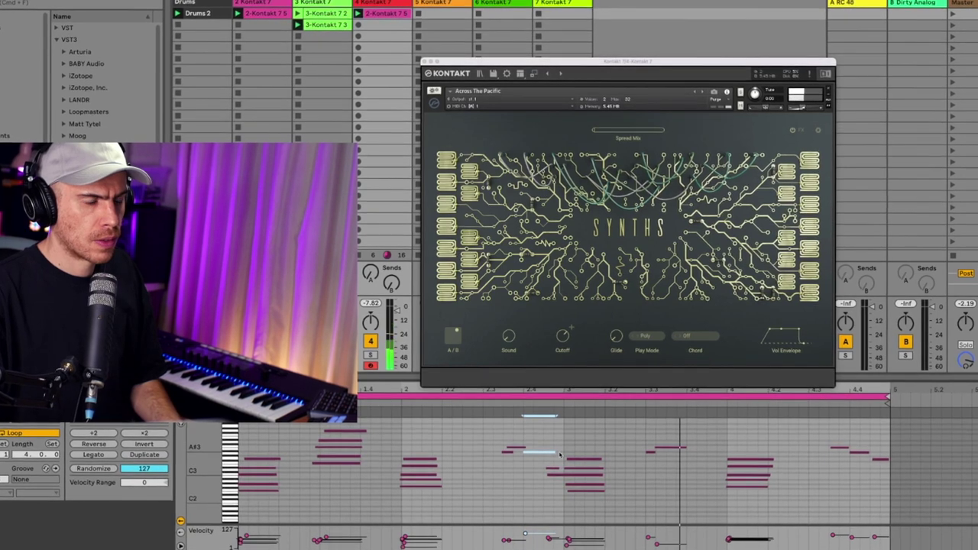
Close the Across The Pacific window, arm the fifth track and load the Guzheng preset from Kontakt's Acoustic bank
{"action": "left_click", "coordinate": [425, 61]}
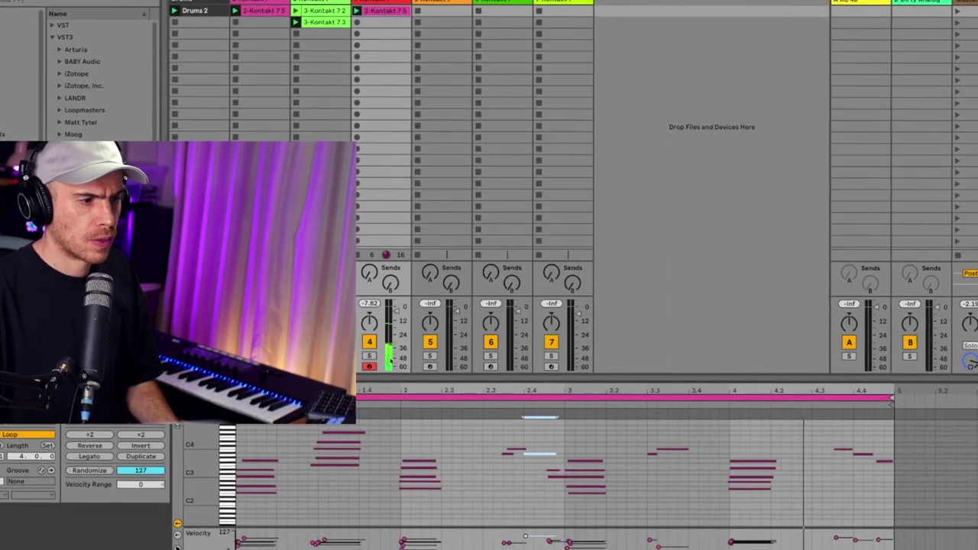
{"action": "left_click", "coordinate": [430, 367]}
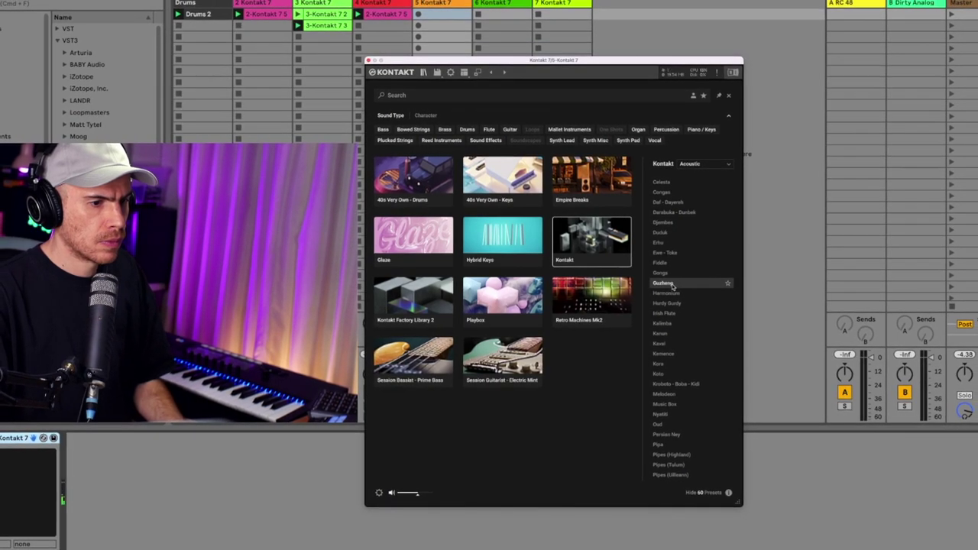
{"action": "double_click", "coordinate": [673, 285]}
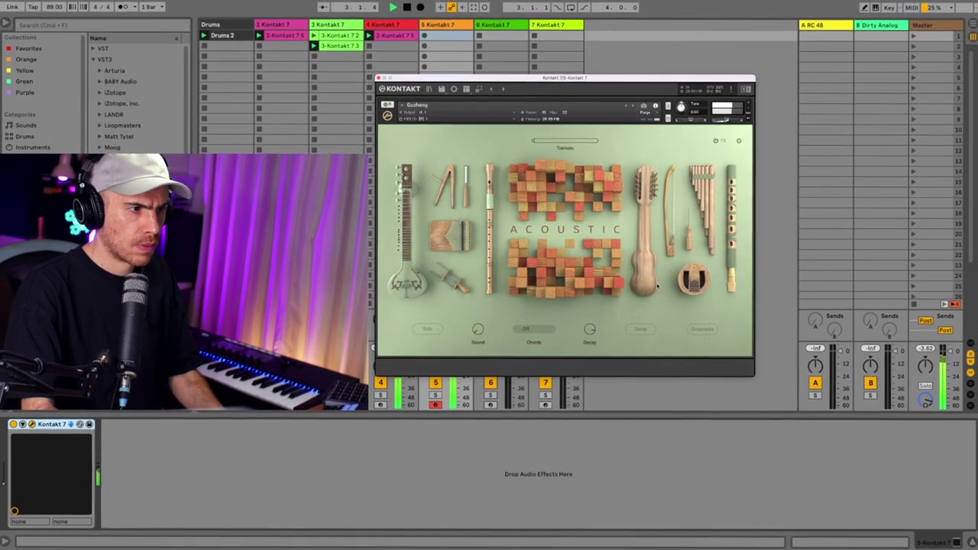
Record a Guzheng clip in the fifth track's first slot with a four-bar loop from bar 19, and open the instrument's effects
{"action": "left_click", "coordinate": [407, 7]}
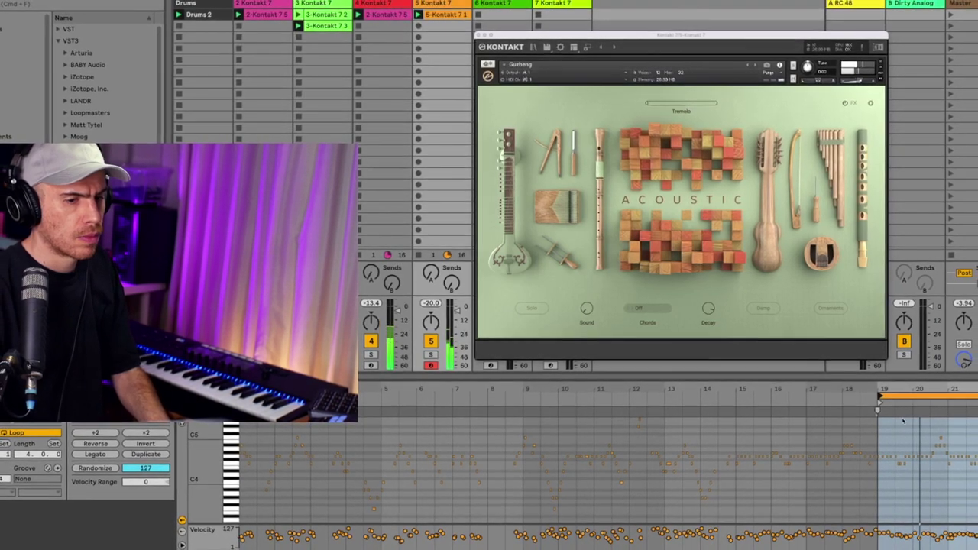
{"action": "scroll", "coordinate": [903, 421], "scroll_direction": "up", "scroll_amount": 5}
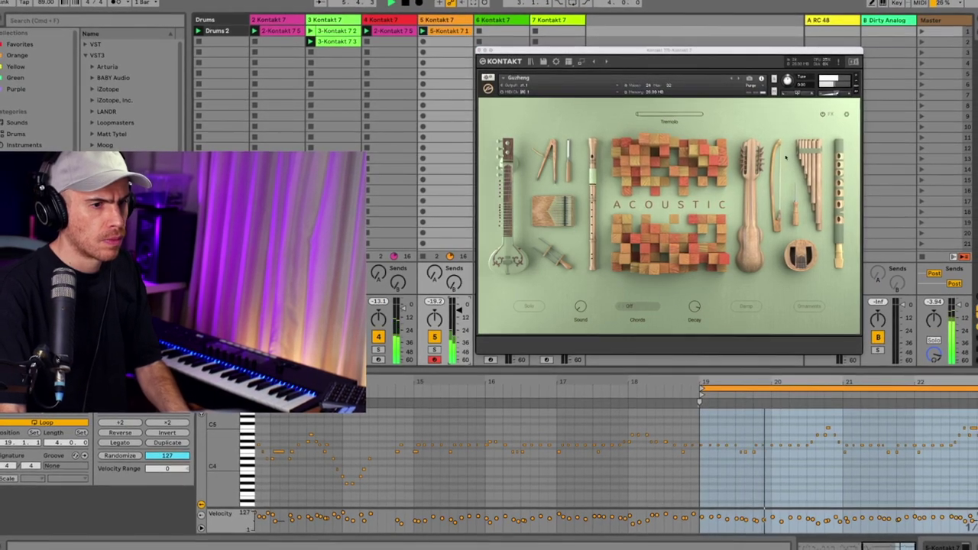
{"action": "left_click", "coordinate": [828, 116]}
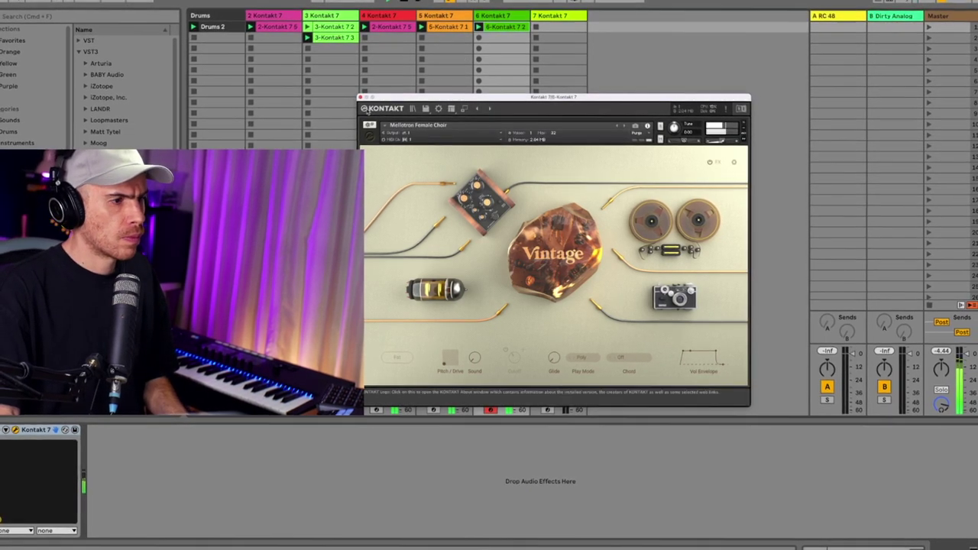
Hide the Mellotron Female Choir window and set the sixth track's volume to -8.0 dB
{"action": "key", "text": "super+alt+p"}
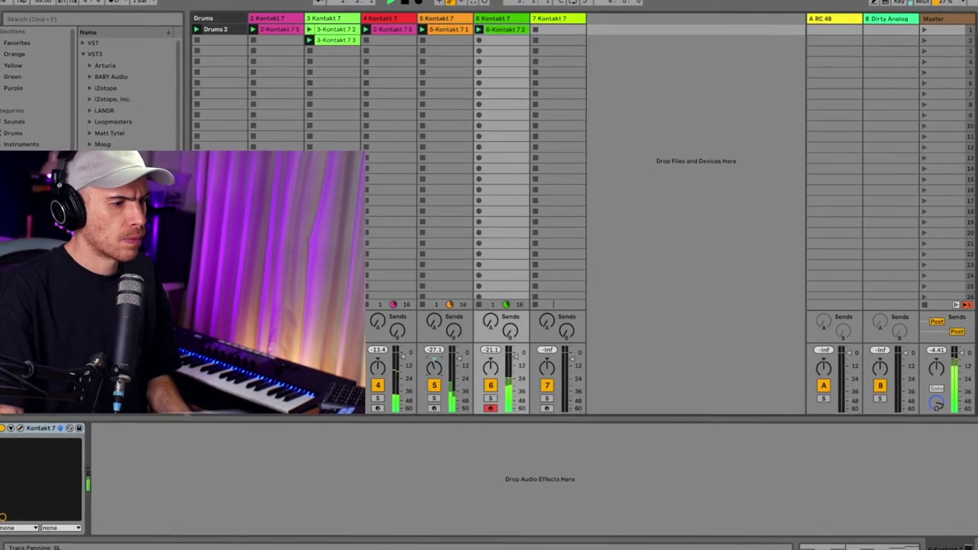
{"action": "left_click_drag", "start_coordinate": [516, 354], "coordinate": [515, 358]}
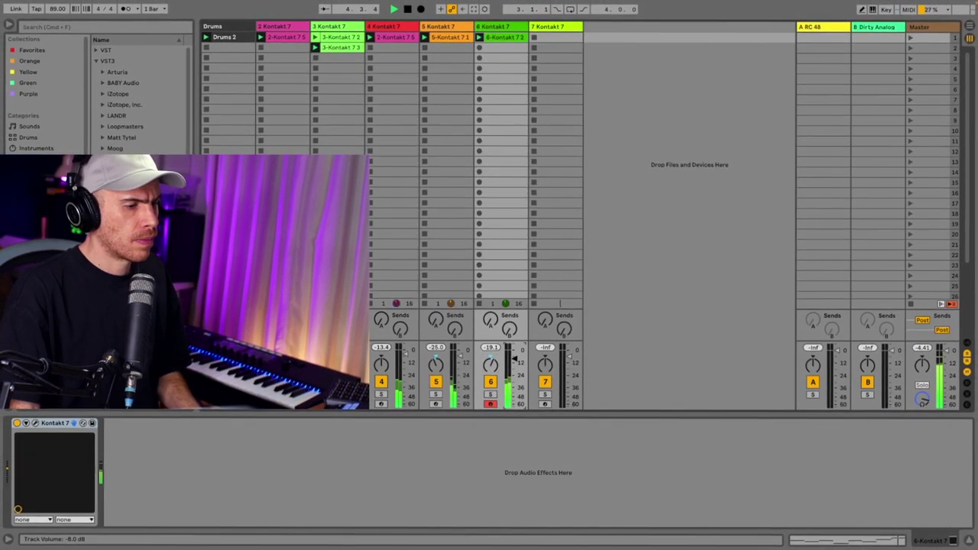
Move the seventh track's Mini Lead 5 window aside, record a clip in that track's first slot and close the window
{"action": "key", "text": "Right"}
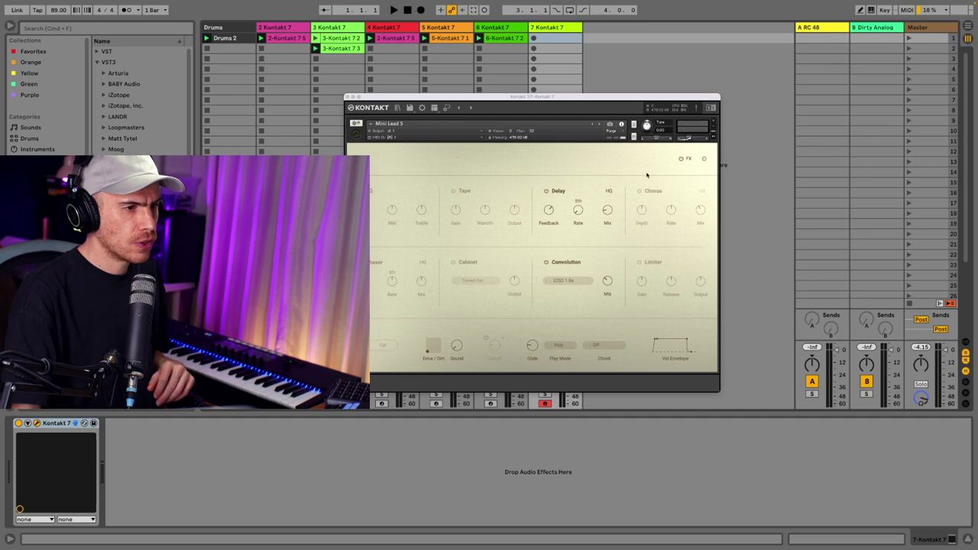
{"action": "left_click_drag", "start_coordinate": [419, 96], "coordinate": [301, 74]}
{"action": "key", "text": "space"}
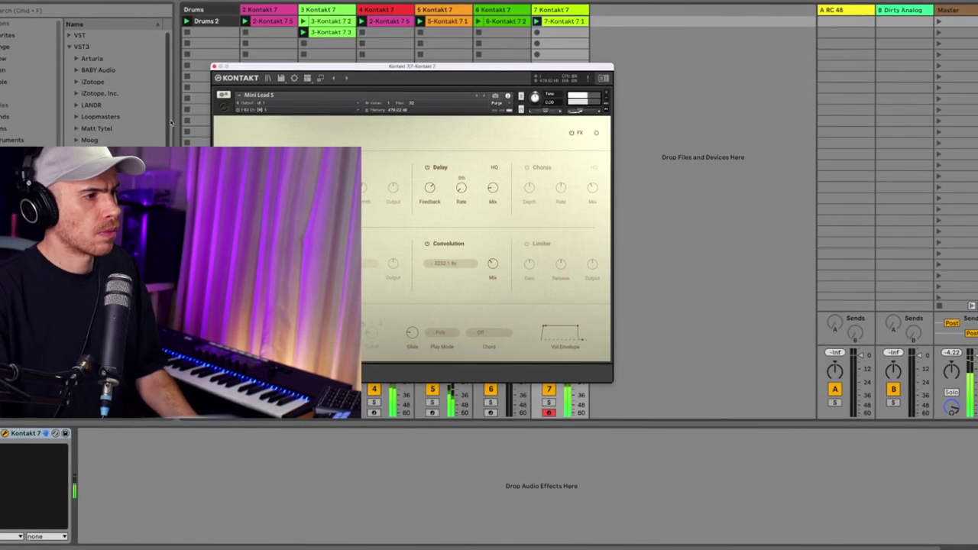
{"action": "left_click", "coordinate": [214, 66]}
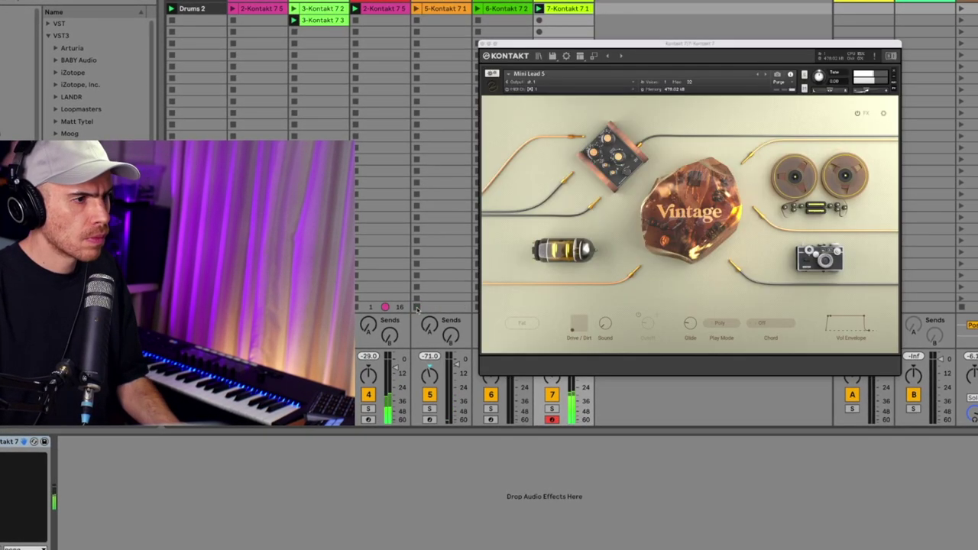
Hide the Mini Lead 5 window and relaunch the Guzheng clip on the fifth track
{"action": "key", "text": "ctrl+alt+p"}
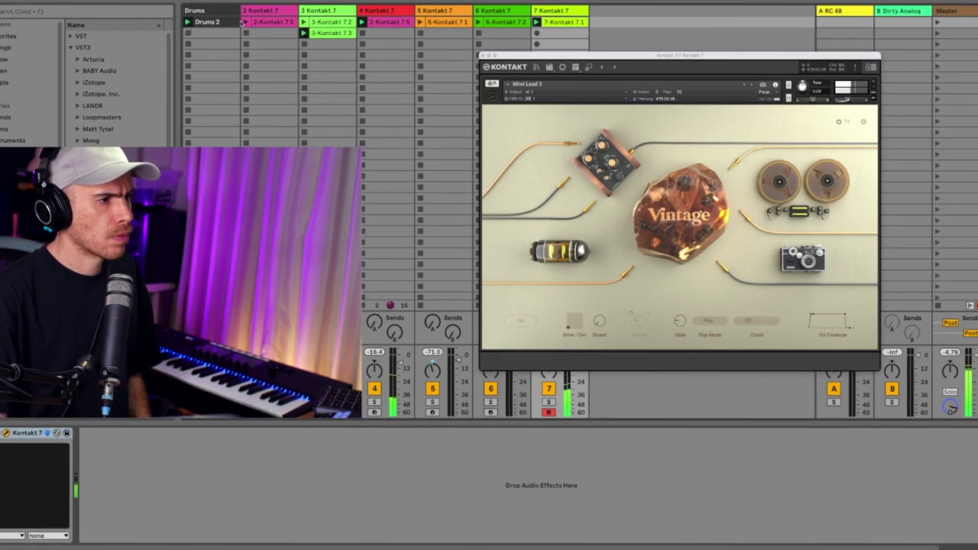
{"action": "left_click", "coordinate": [285, 25]}
{"action": "left_click", "coordinate": [420, 24]}
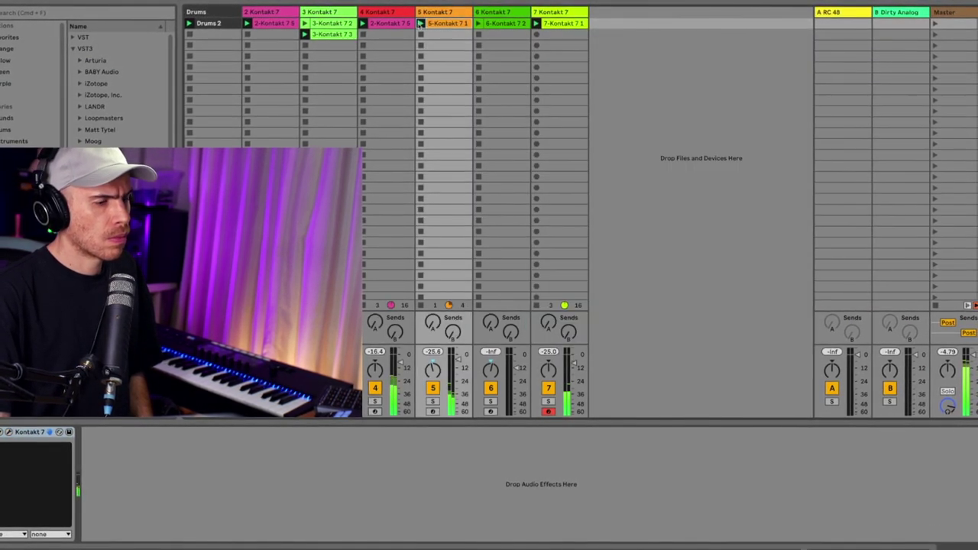